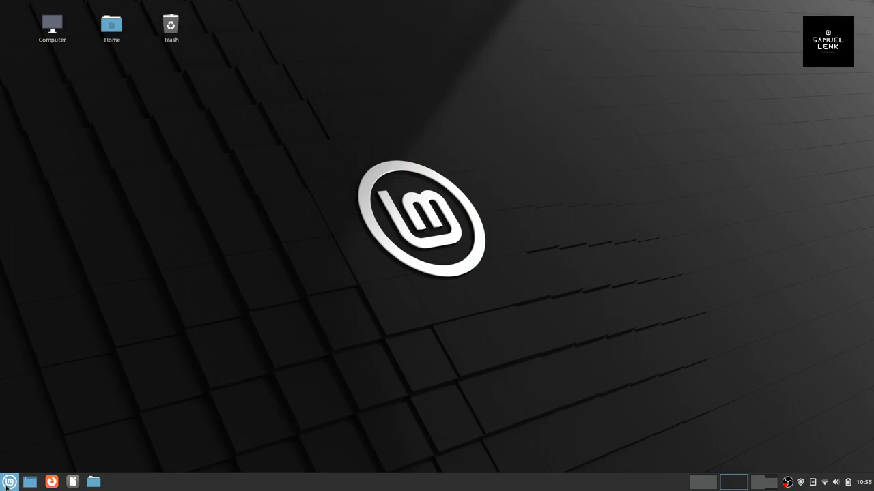
- Launch the LibreOffice Start Center from the office applications
click(10, 482)
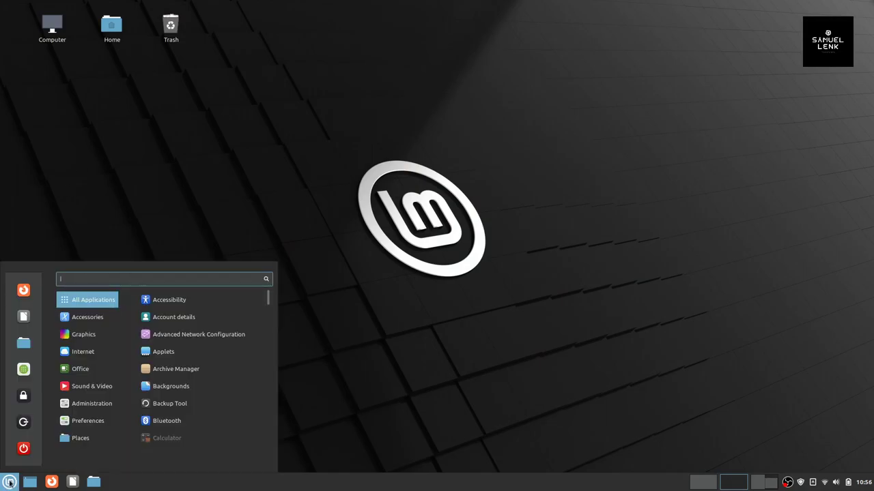
mouse_move(92, 373)
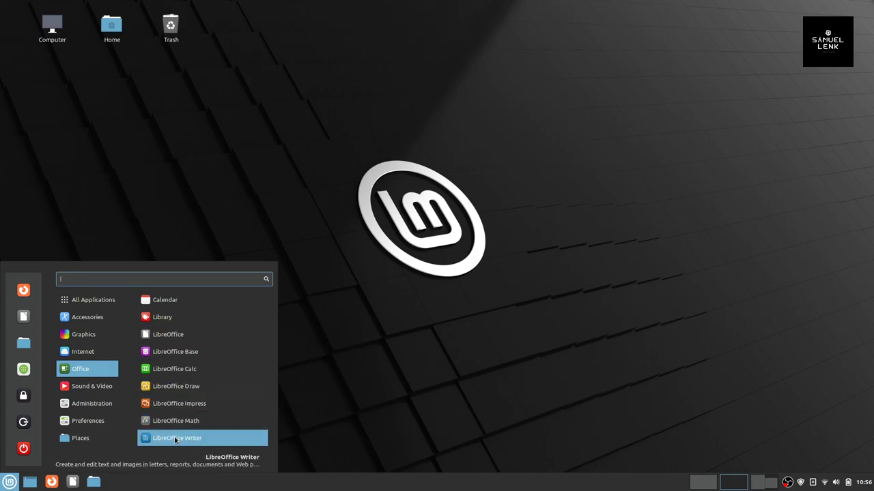
click(168, 336)
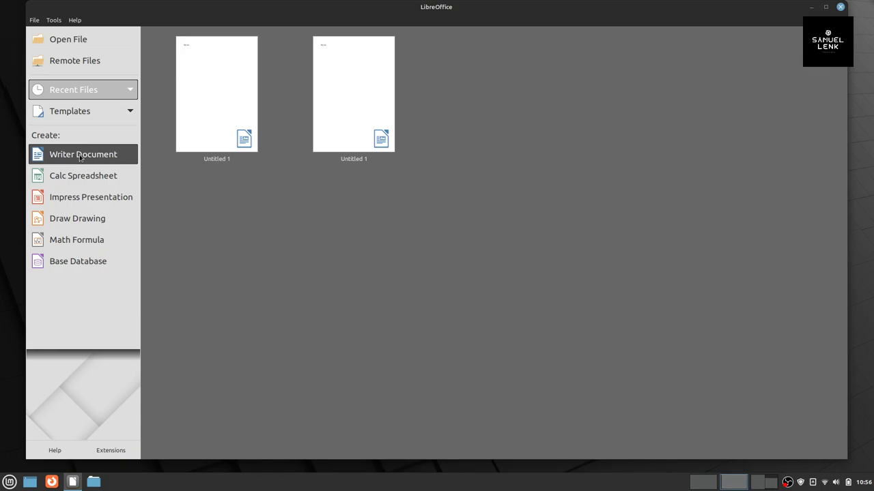
- Open a new blank LibreOffice Writer document and write the line "My text" followed by a new paragraph
click(10, 482)
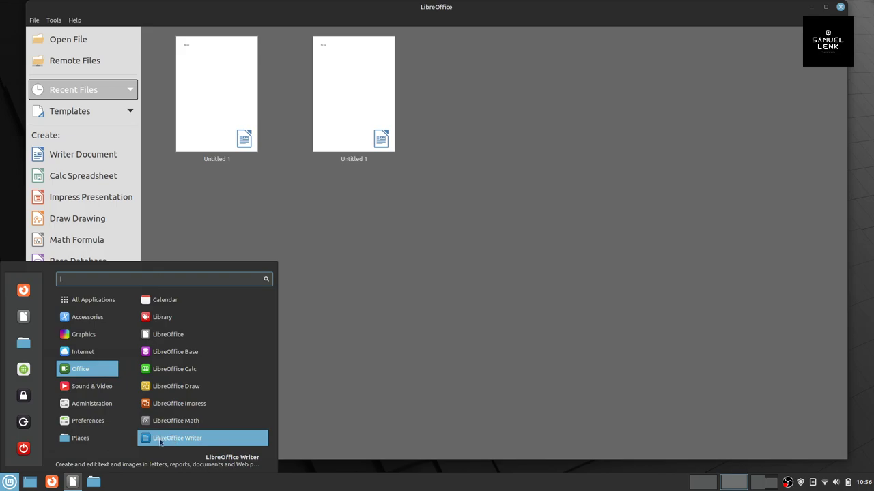
click(175, 440)
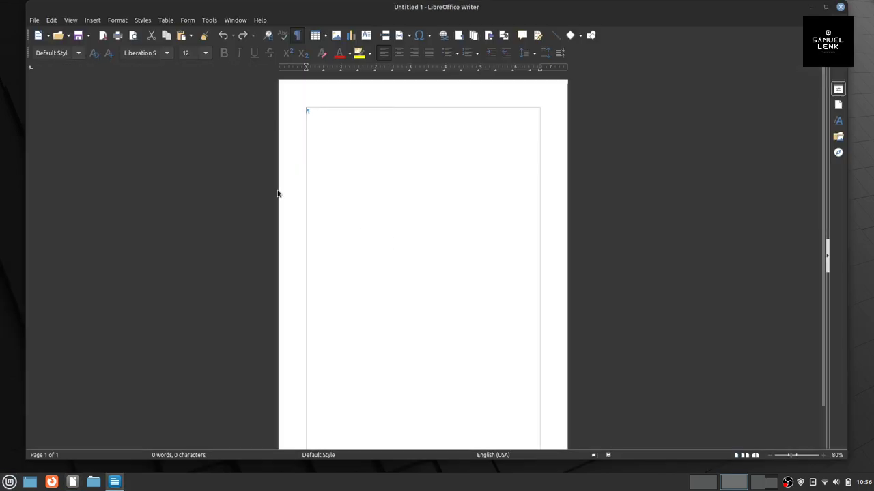
text(My etxt)
key(BackSpace)
key(BackSpace)
key(BackSpace)
key(BackSpace)
text(text)
key(Return)
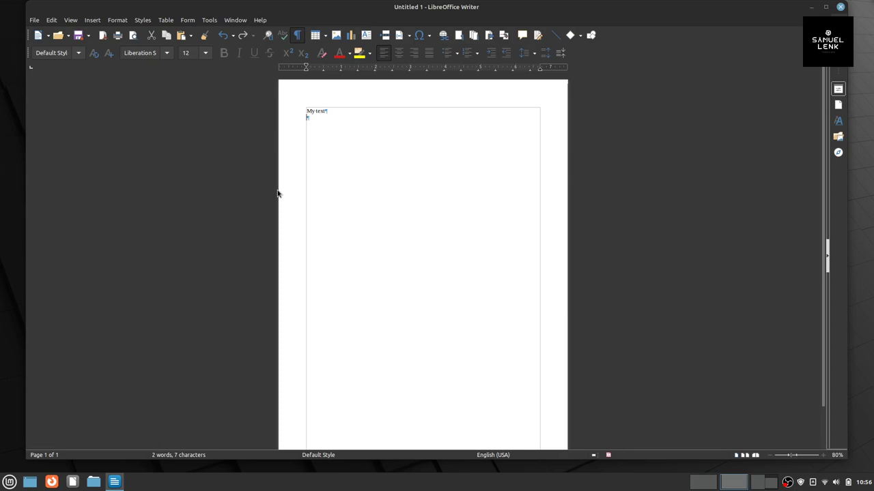
- Save the document as Untitled 1.odt in Documents, look at the file in the file manager, and return to the document
click(78, 35)
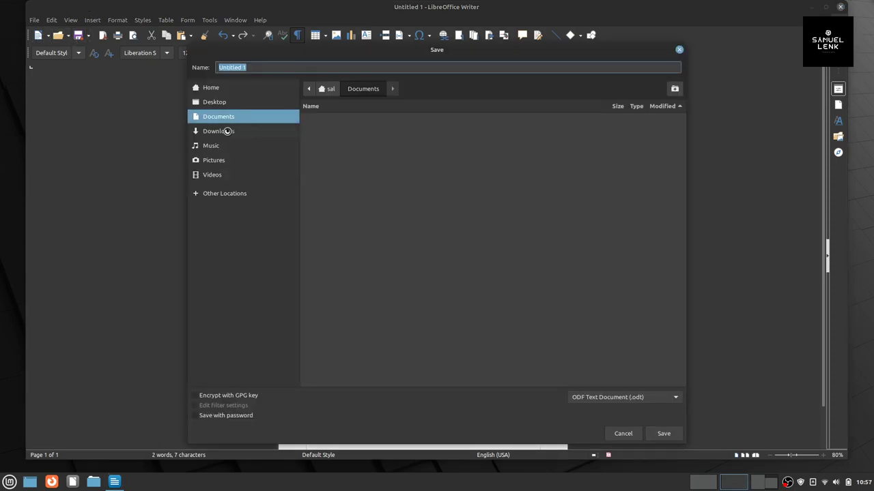
click(655, 434)
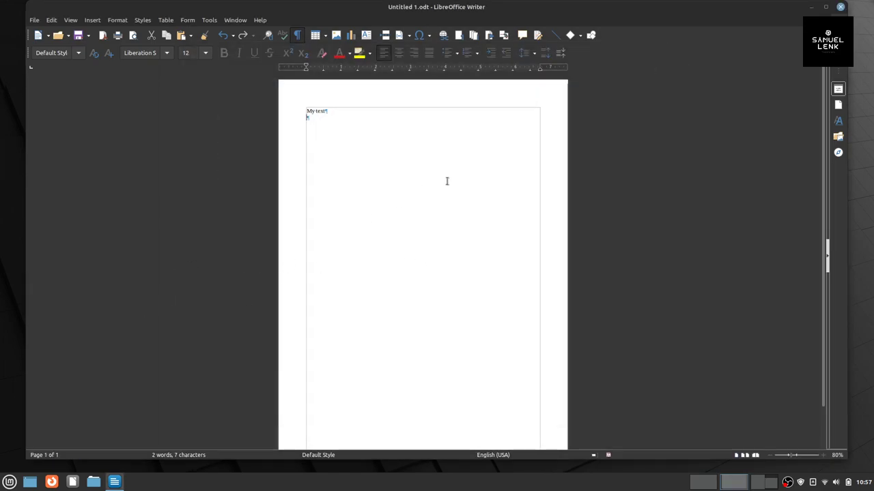
key(super+e)
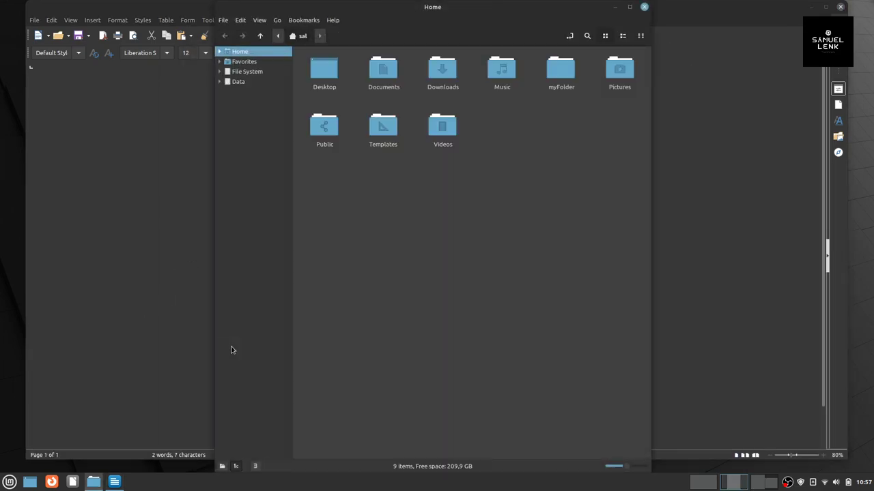
double_click(379, 75)
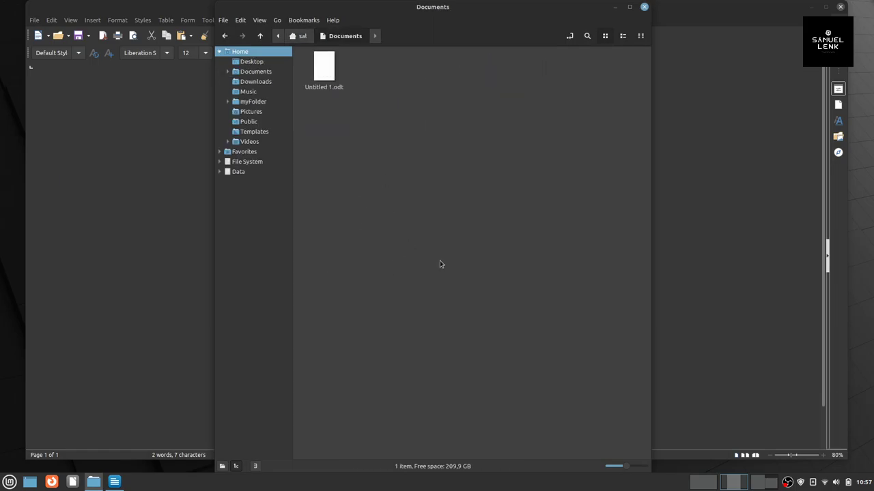
click(326, 91)
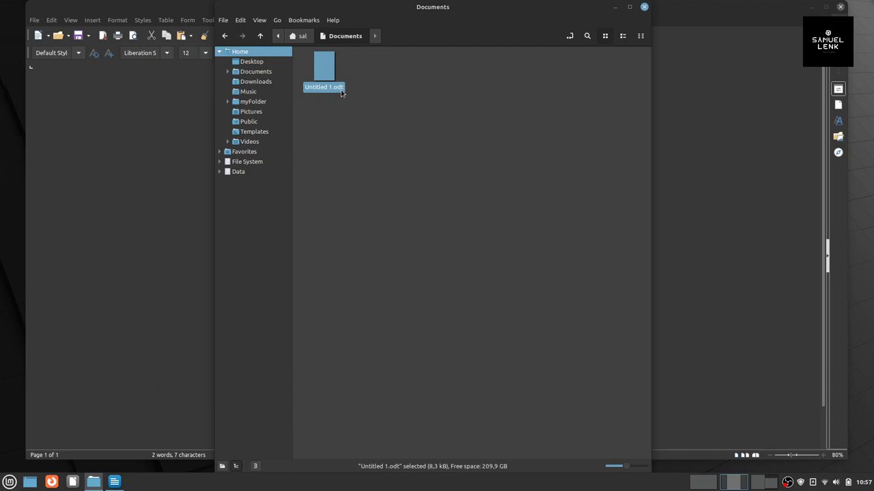
click(179, 231)
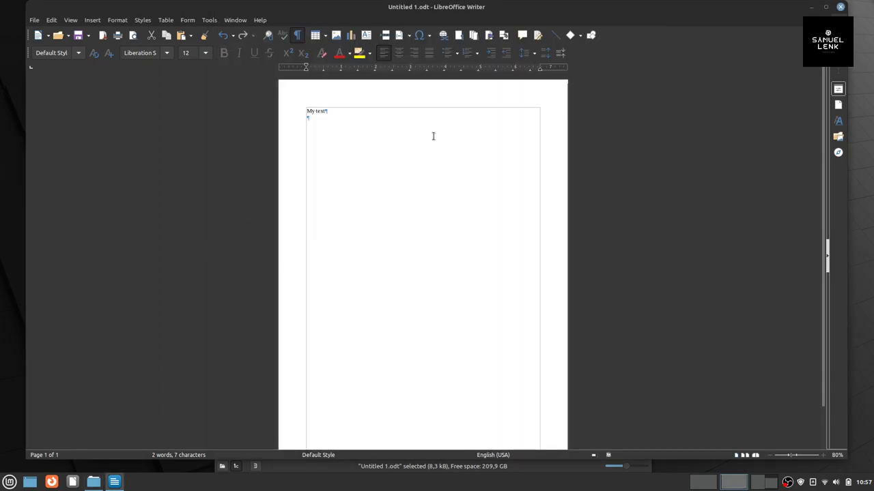
- Save the document under the same name in Word 2007–365 (.docx) format in the Documents folder, keeping the Word format
click(33, 20)
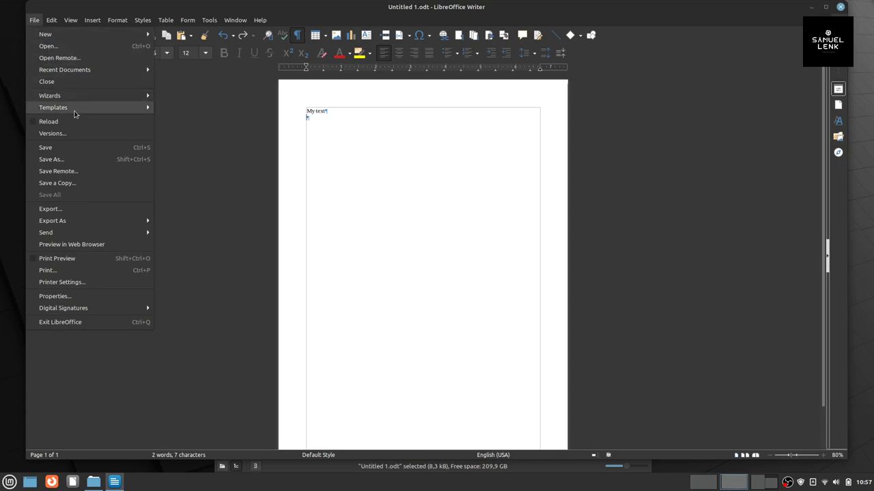
click(44, 162)
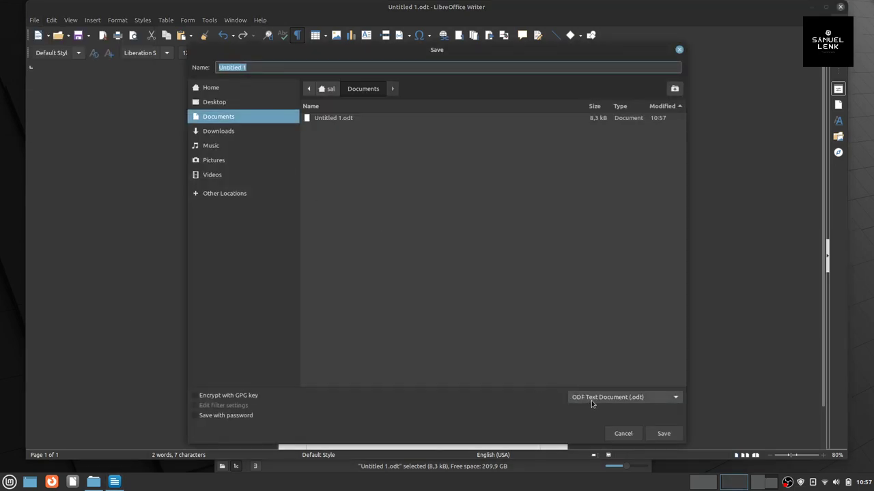
click(591, 401)
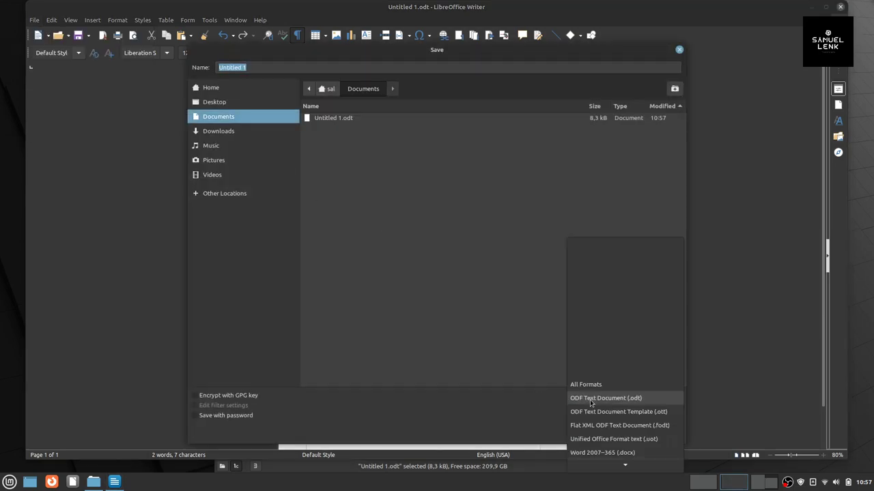
scroll(591, 403, down, 1)
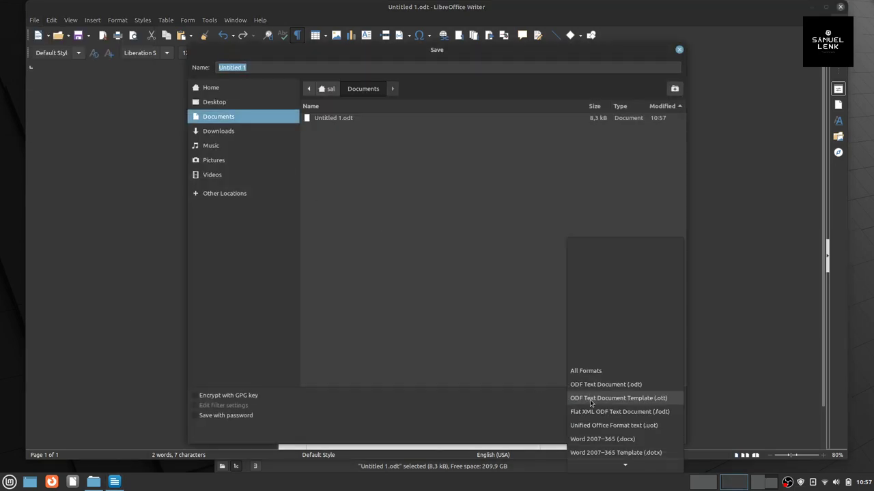
click(589, 442)
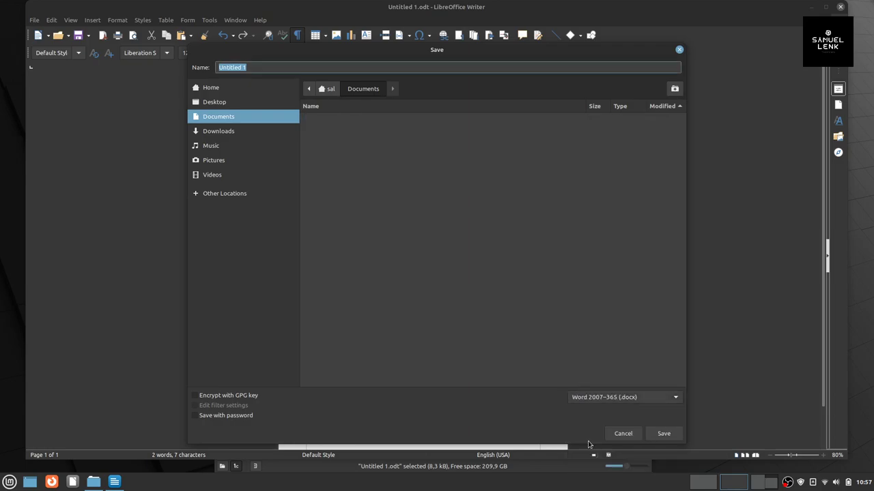
click(660, 436)
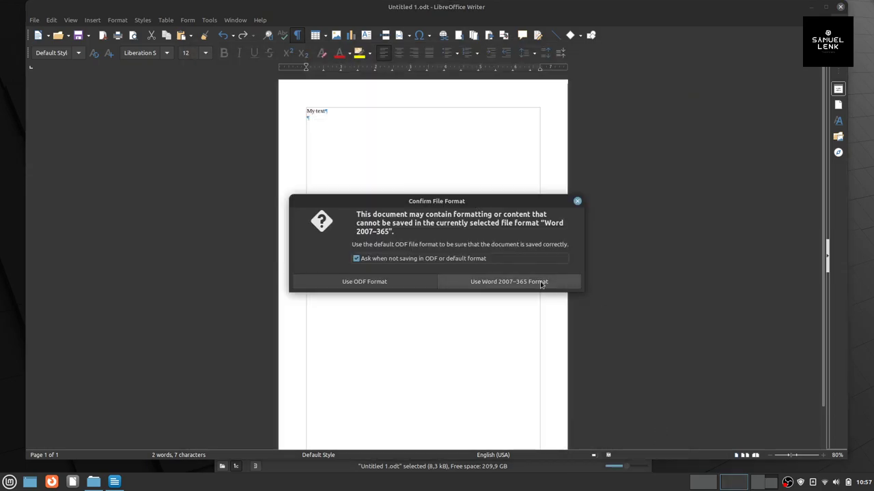
click(493, 283)
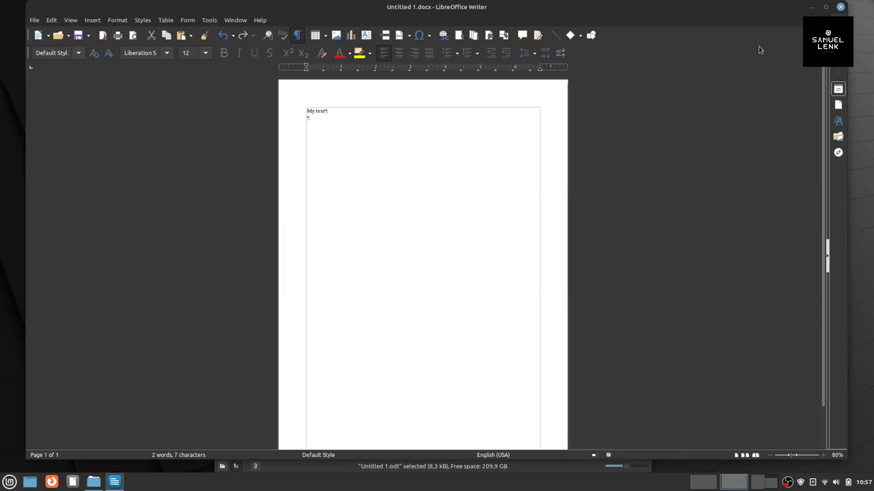
- Close the text document and select Untitled 1.docx in the Documents folder
click(840, 7)
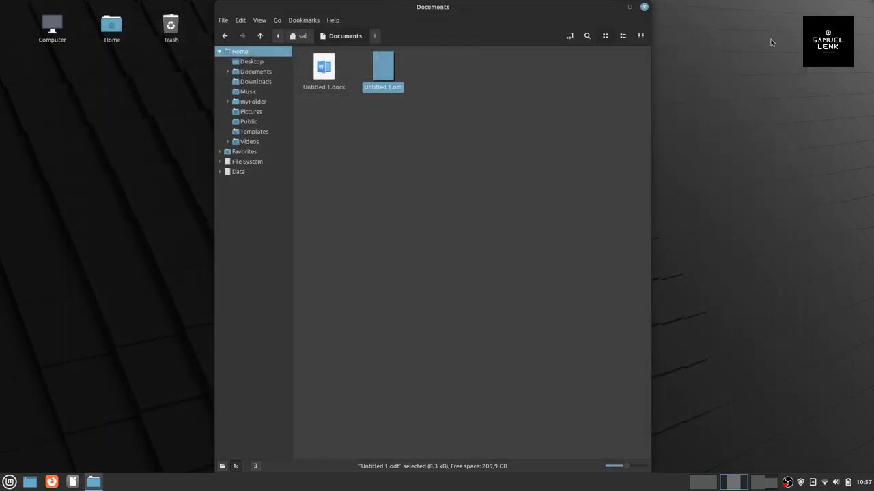
click(372, 174)
click(332, 92)
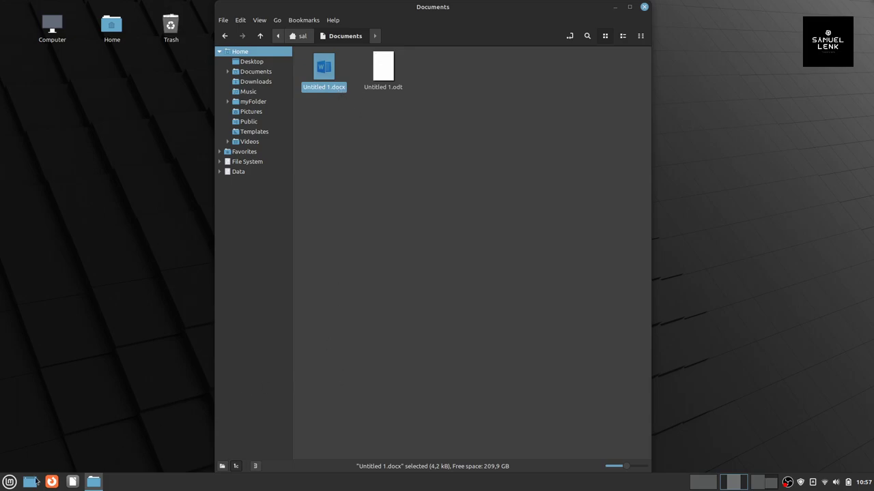
- Open a new LibreOffice Calc spreadsheet with the sheet zoomed to 110%
click(6, 483)
mouse_move(95, 371)
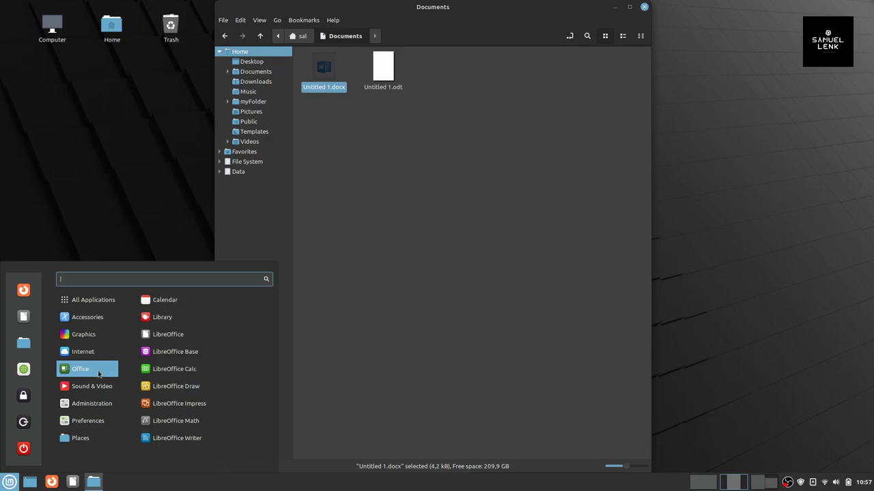
click(165, 374)
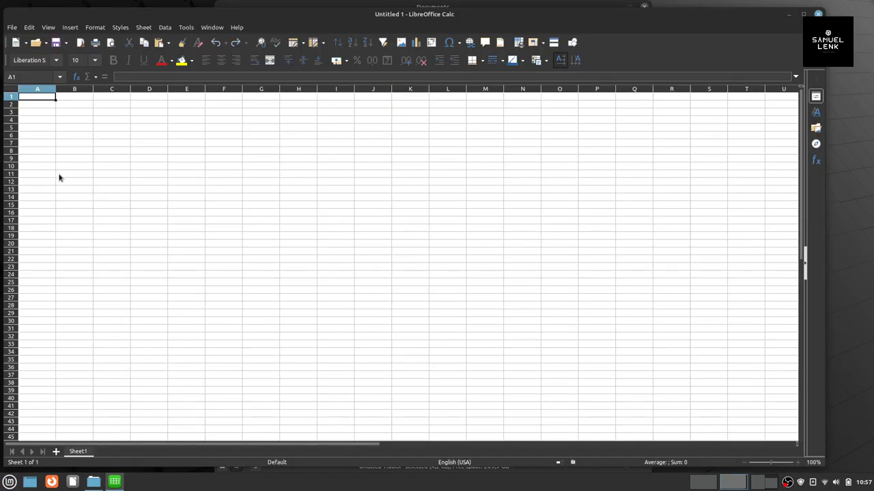
click(798, 463)
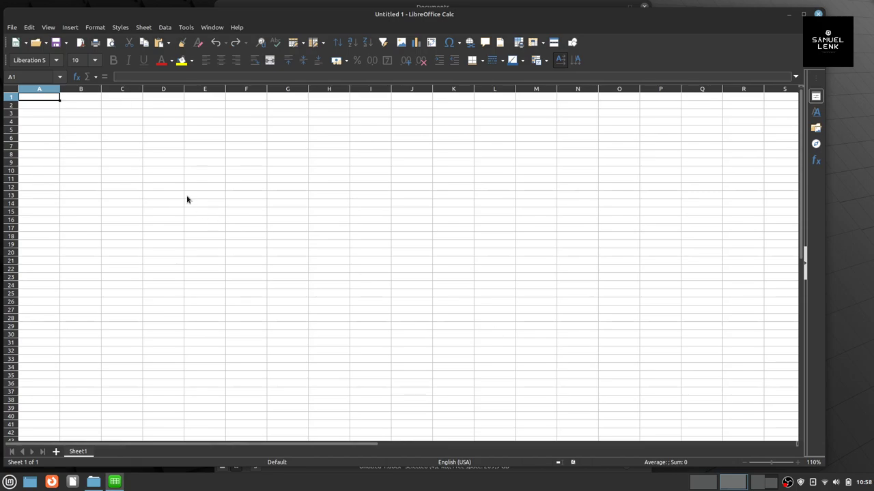
- Fill cells A1 to A4 with dsd, 1, 2 and 3
text(dsd)
key(Return)
text(1)
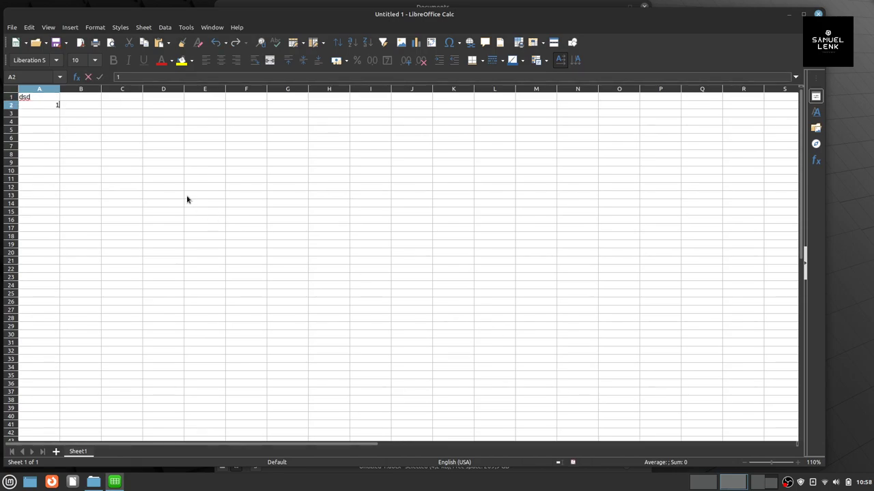
key(Return)
text(2)
key(Return)
text(3)
key(Return)
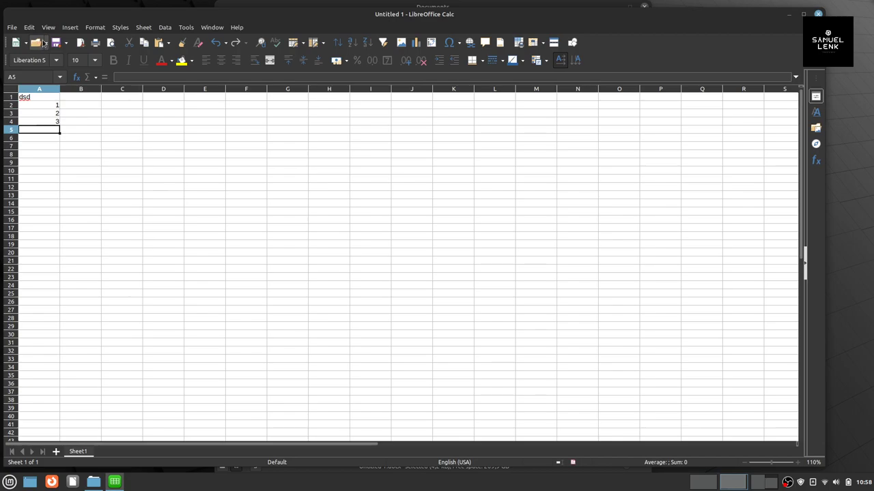
- Save the spreadsheet as Untitled 1.ods in Documents and select the file in the file manager
click(56, 43)
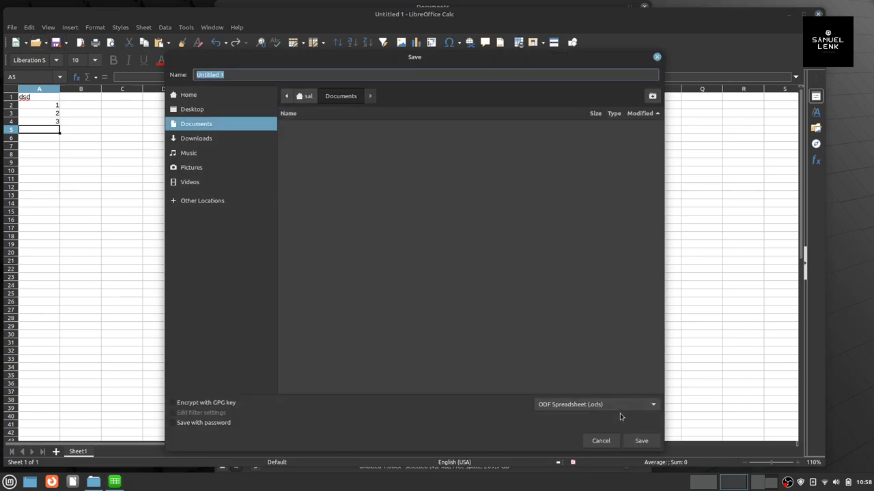
click(639, 441)
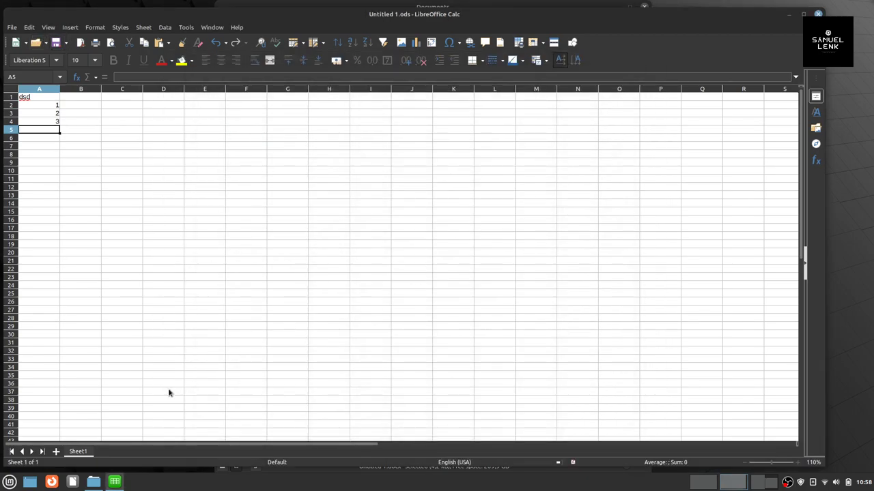
click(93, 482)
click(382, 198)
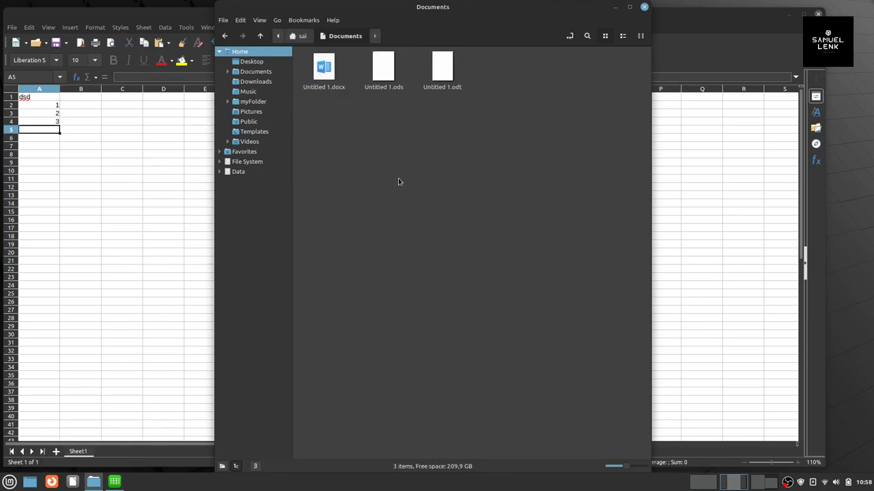
click(384, 81)
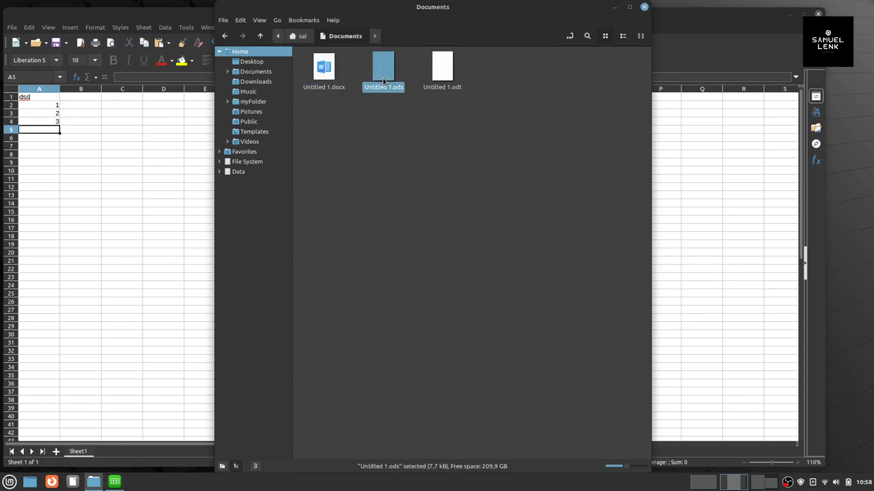
- Close the open spreadsheet and reopen Untitled 1.ods from the Documents folder
double_click(384, 80)
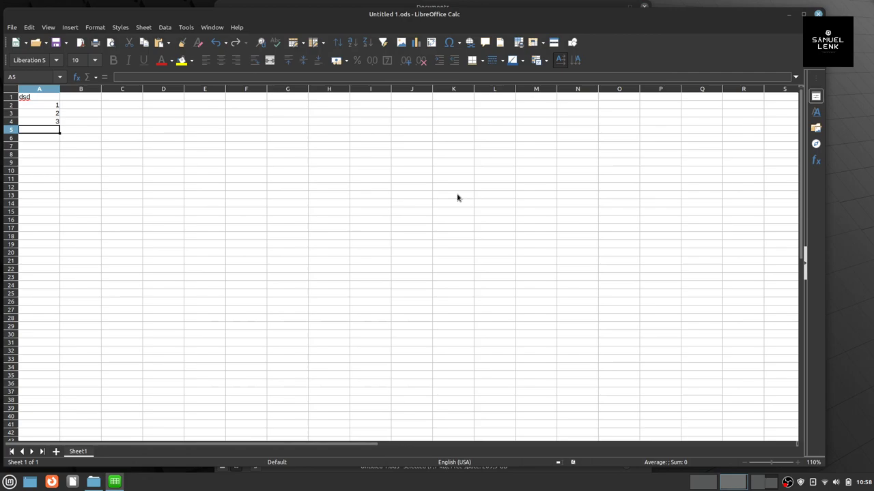
click(818, 14)
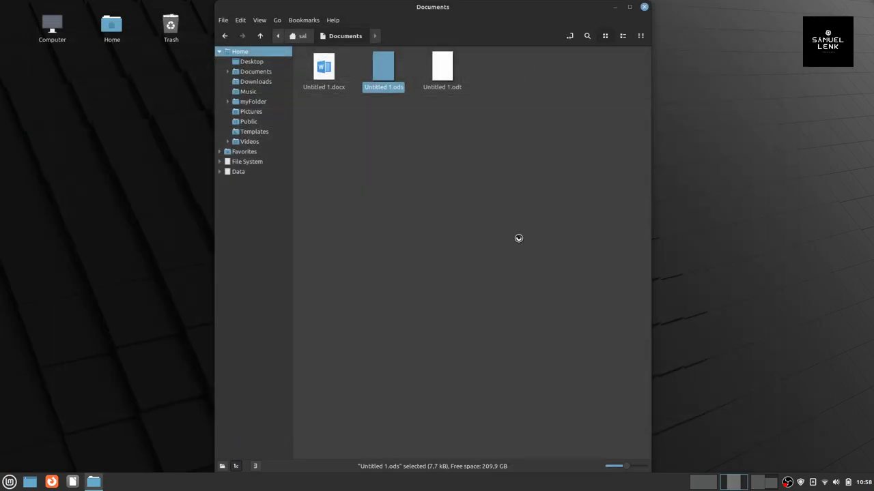
double_click(384, 71)
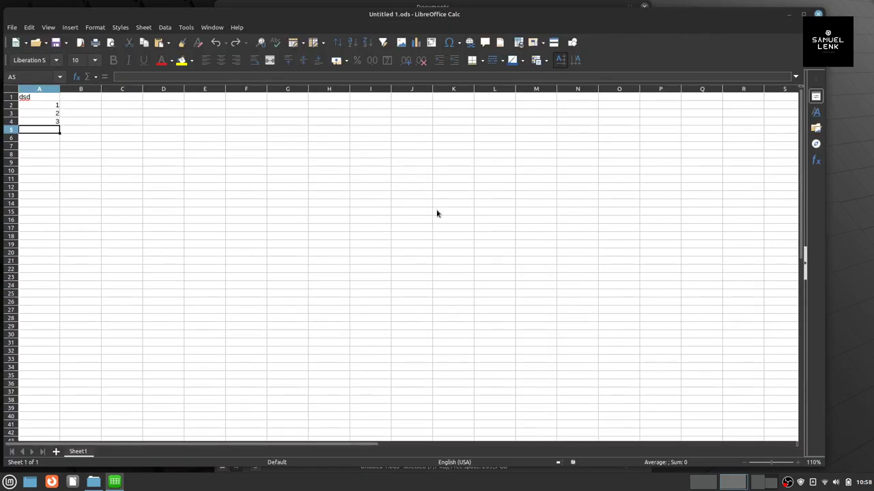
- Save the spreadsheet in Documents as Untitled 1.xlsx in Excel 2007–365 format, keeping that format instead of ODF
click(11, 27)
click(51, 167)
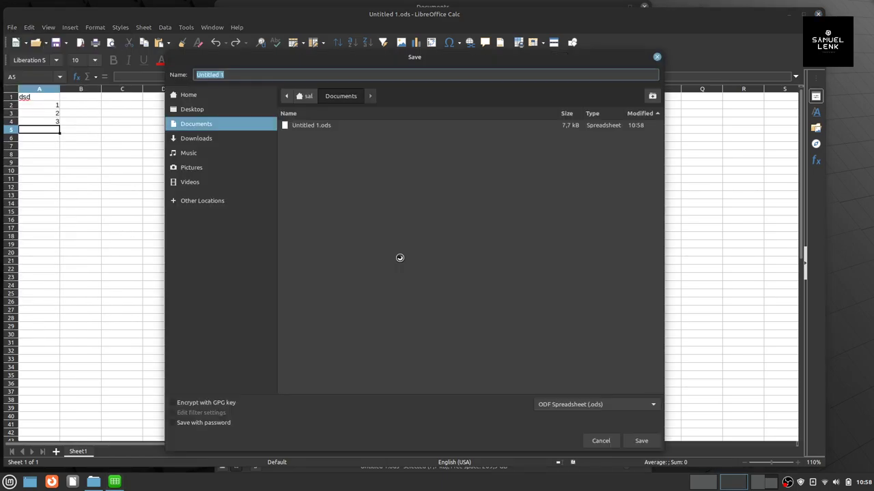
click(609, 405)
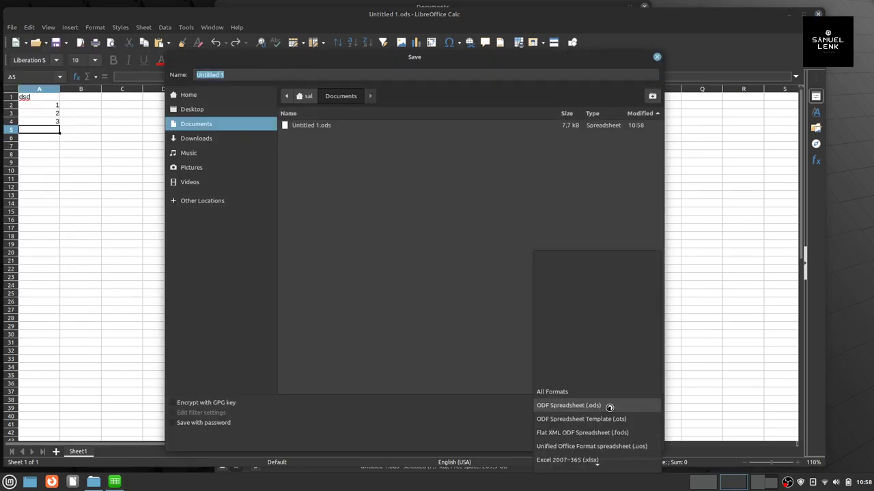
scroll(588, 445, down, 1)
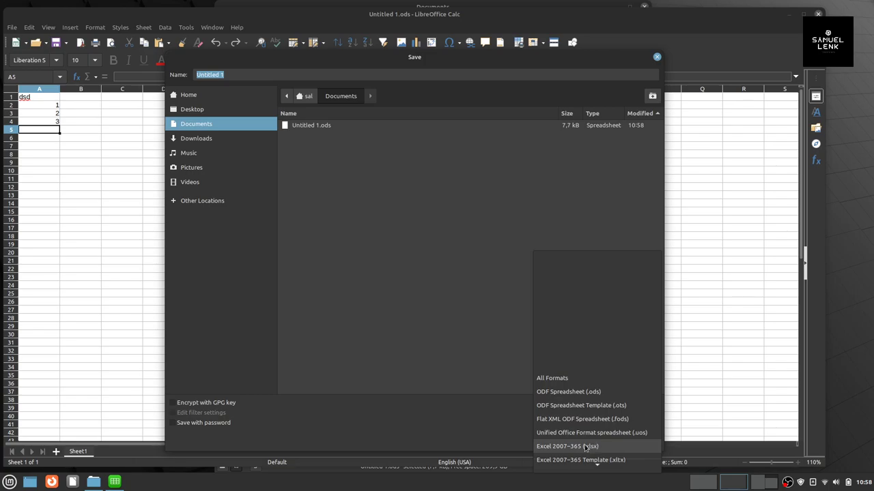
click(585, 447)
click(642, 440)
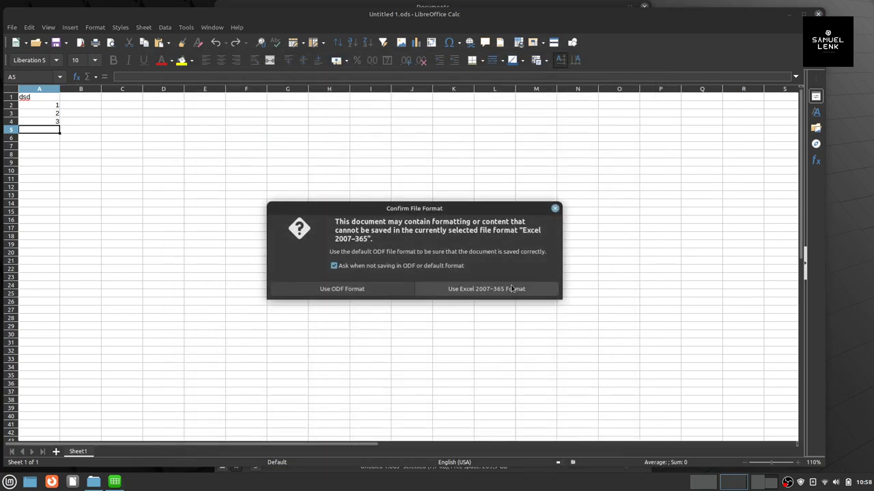
click(512, 289)
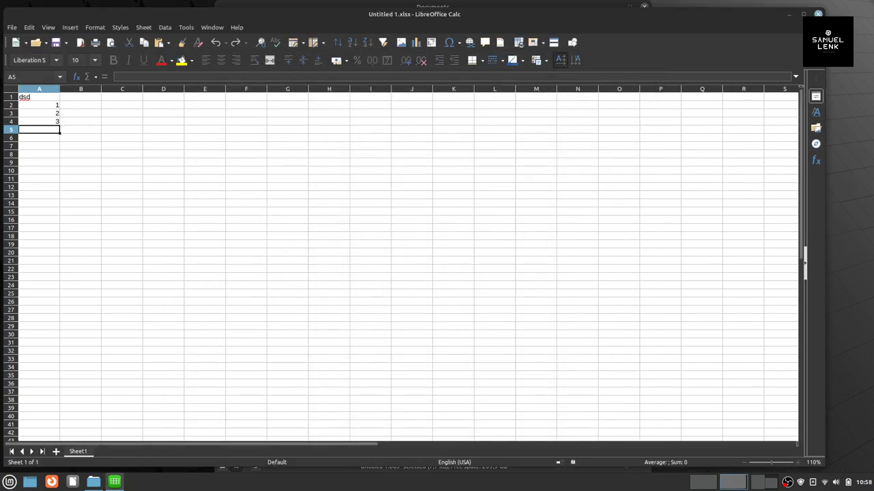
- Close the spreadsheet, reopen Untitled 1.xlsx from the Documents folder to check its contents, and close it again
click(818, 14)
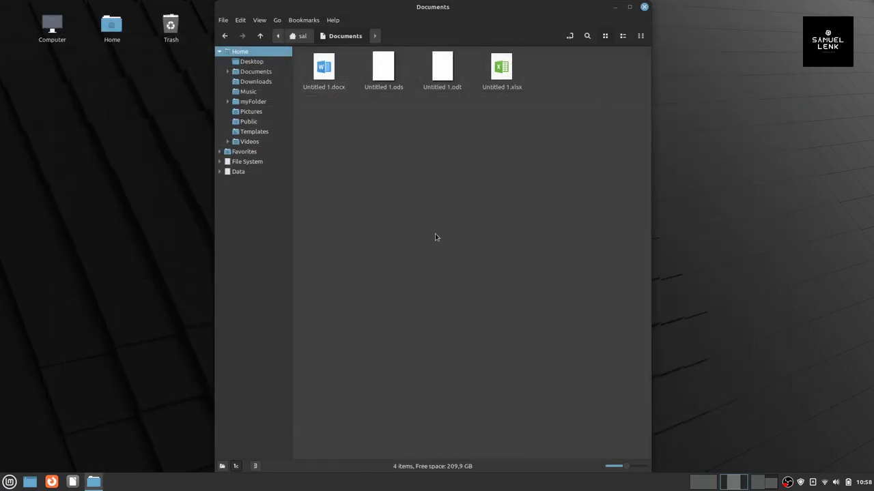
double_click(499, 71)
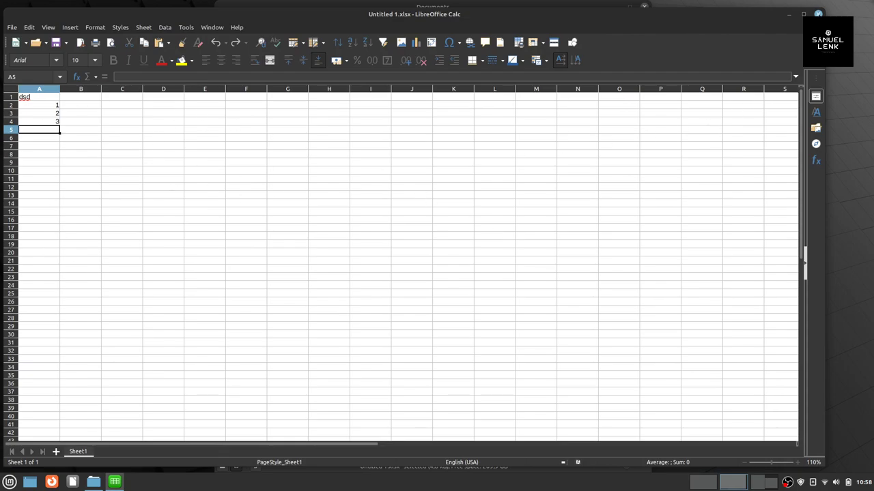
click(817, 13)
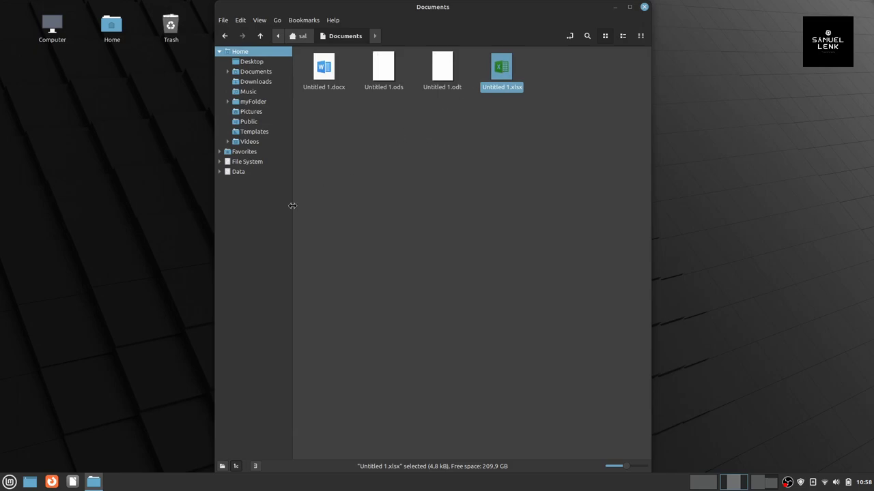
- Start a blank LibreOffice Impress presentation, leaving the template selection without applying a template
click(7, 483)
mouse_move(89, 368)
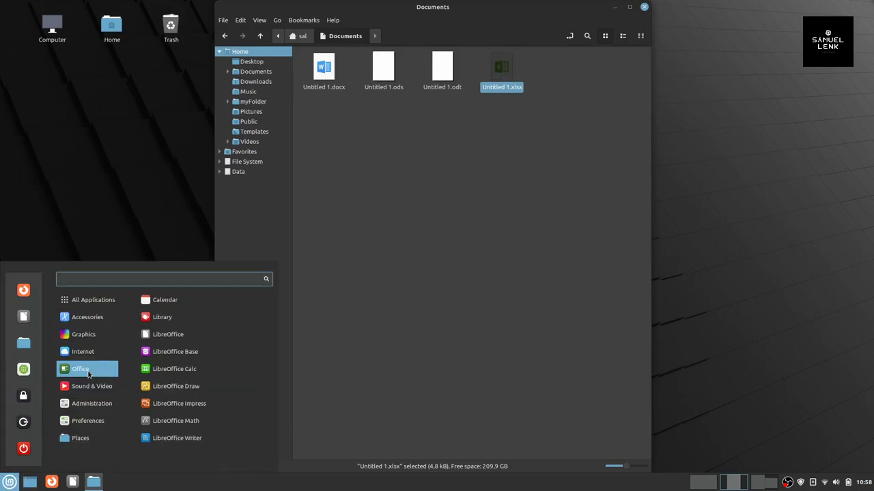
click(171, 404)
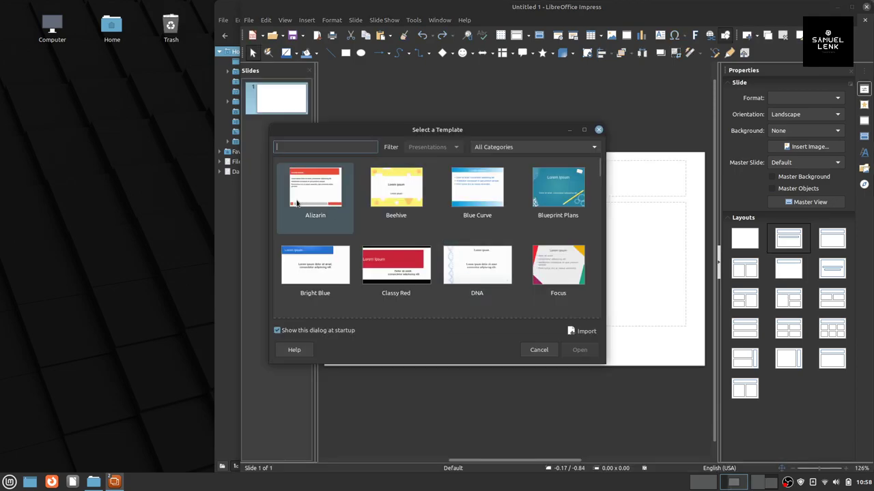
click(499, 213)
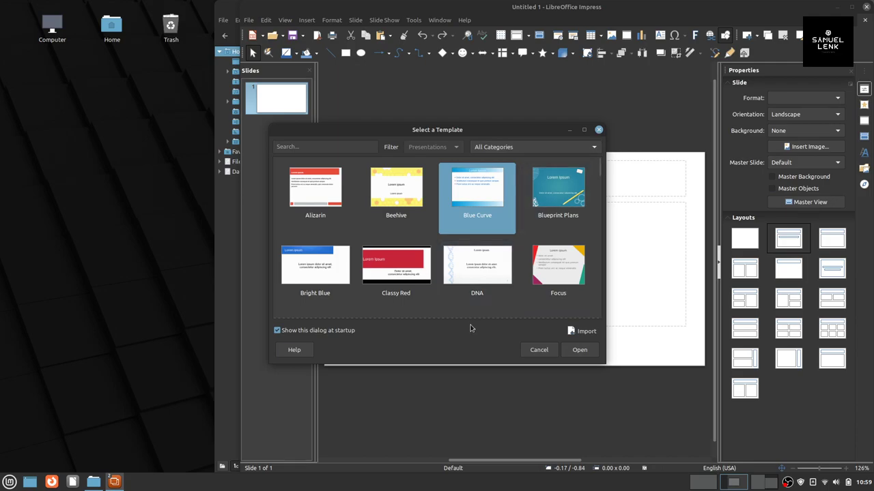
scroll(448, 278, down, 1)
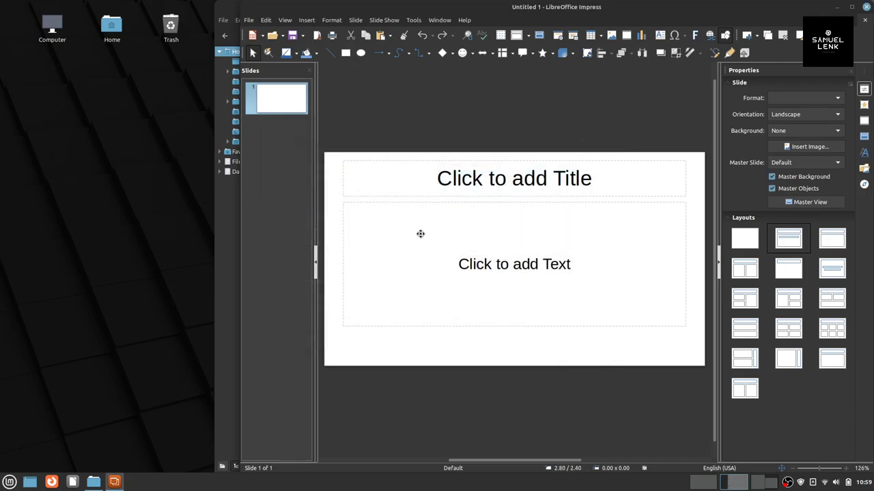
- Fill in the slide's title placeholder with "title" and its text placeholder with "content"
click(501, 184)
text(t)
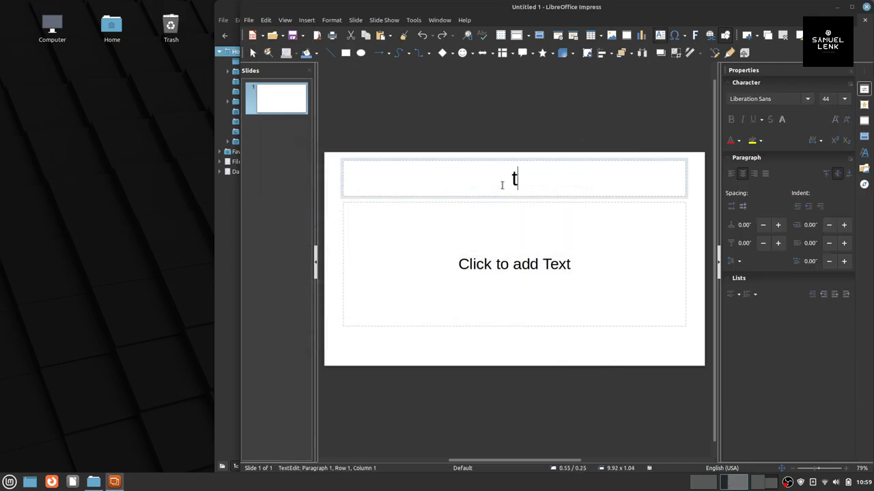
text(itle)
click(520, 262)
text(conten)
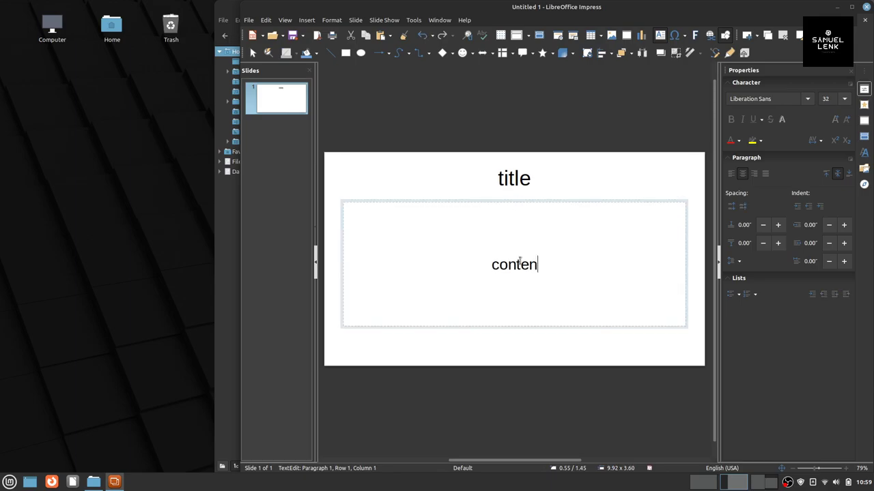
text(t)
- Examine the file formats offered for saving the presentation, including the PowerPoint ones, and leave without saving
click(249, 21)
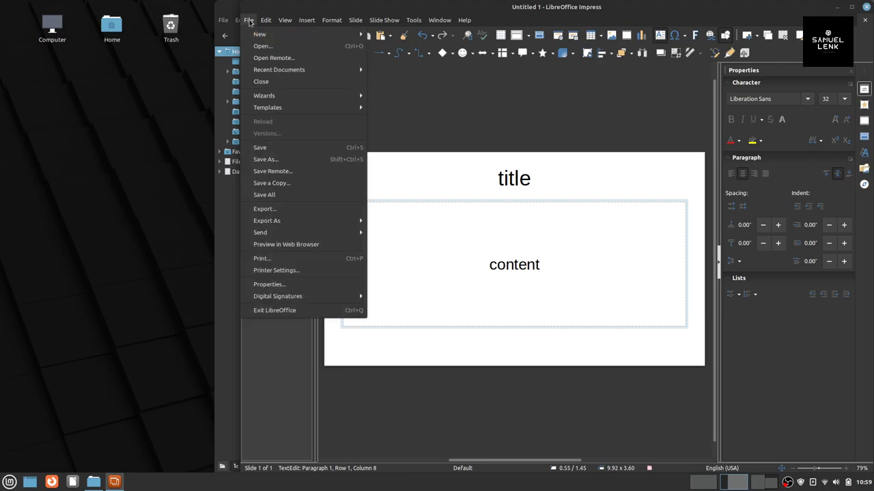
click(249, 21)
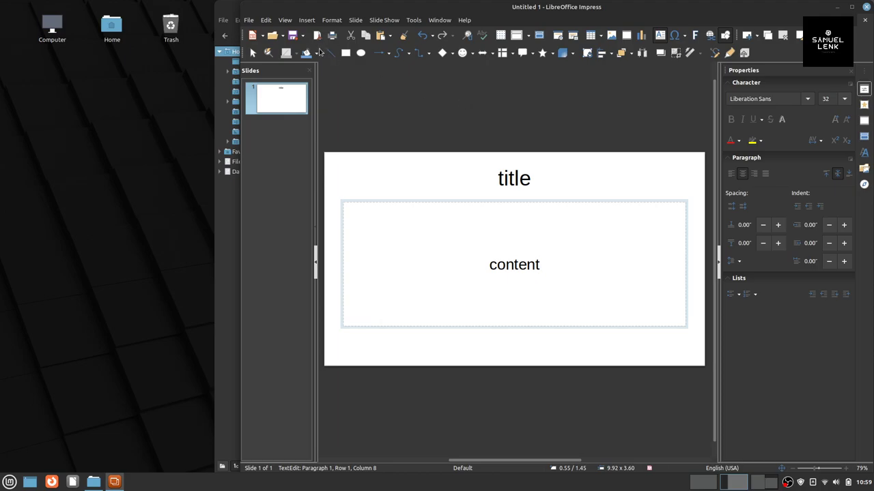
click(248, 21)
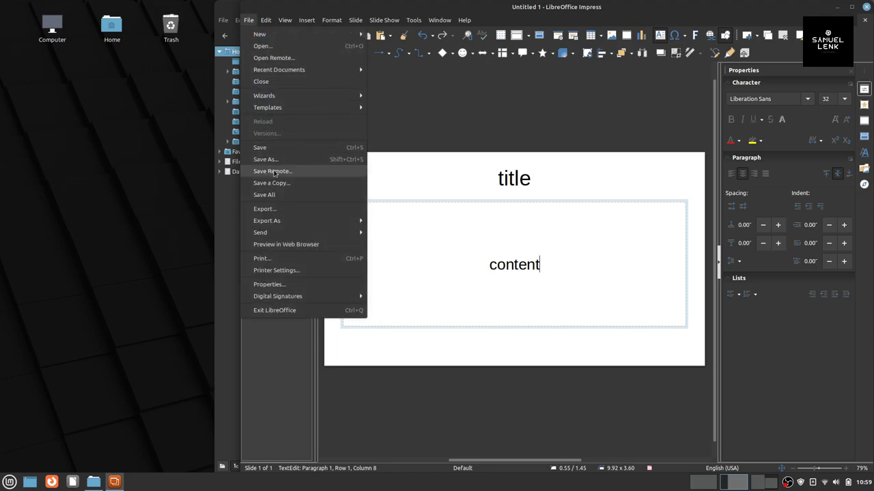
click(266, 159)
click(695, 406)
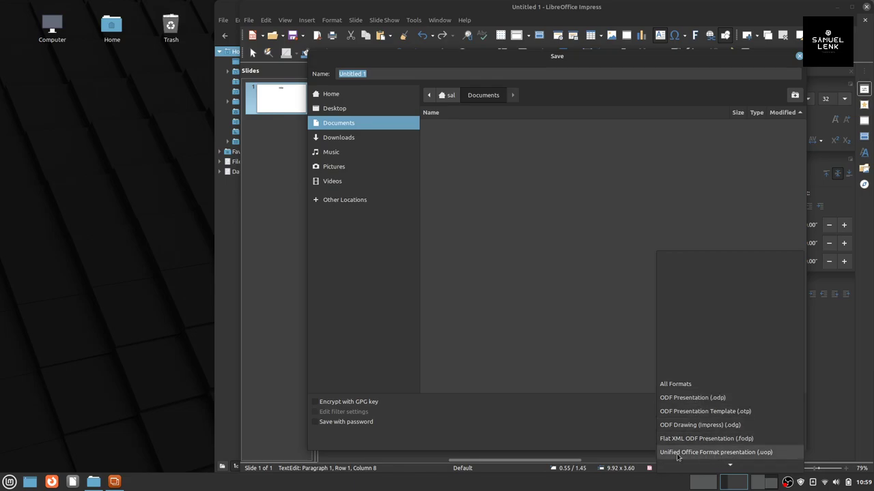
scroll(737, 423, down, 1)
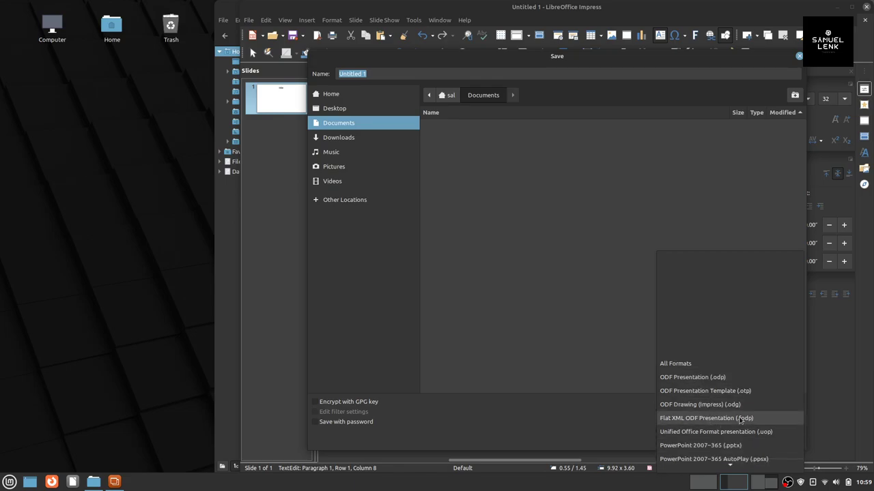
scroll(740, 421, down, 1)
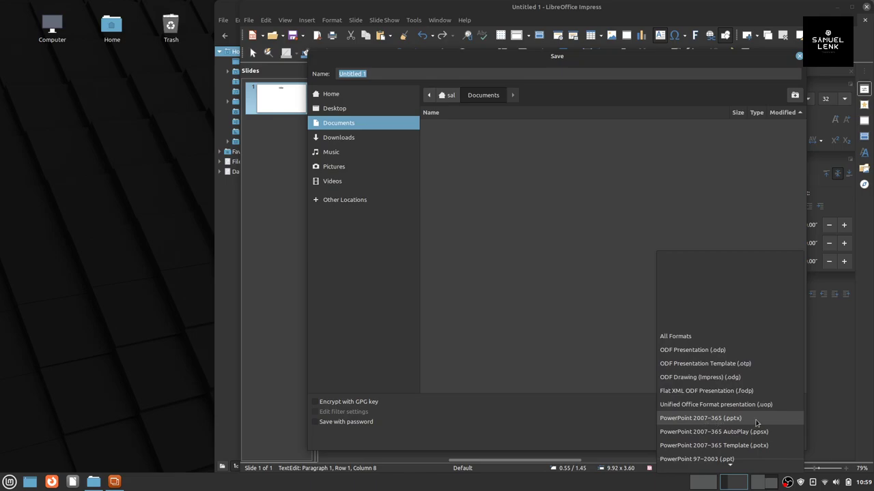
click(599, 299)
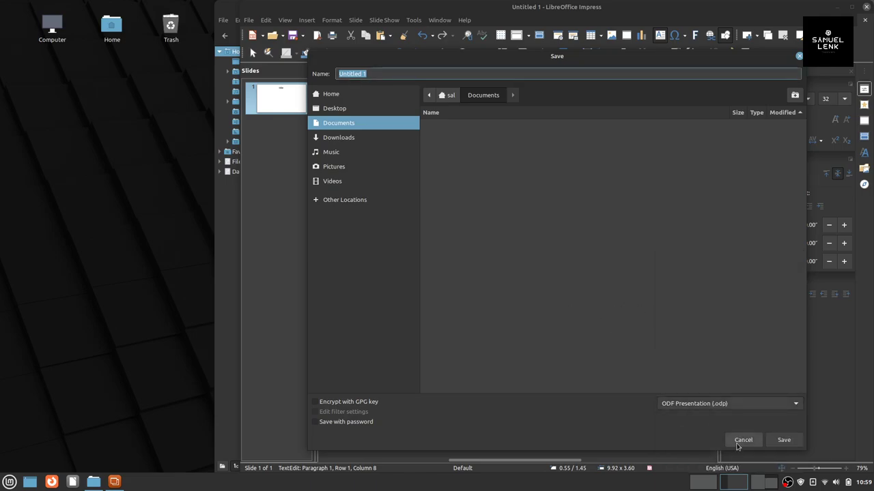
click(742, 440)
- Export the presentation directly as a PDF named Untitled 1 in the Documents folder
click(396, 114)
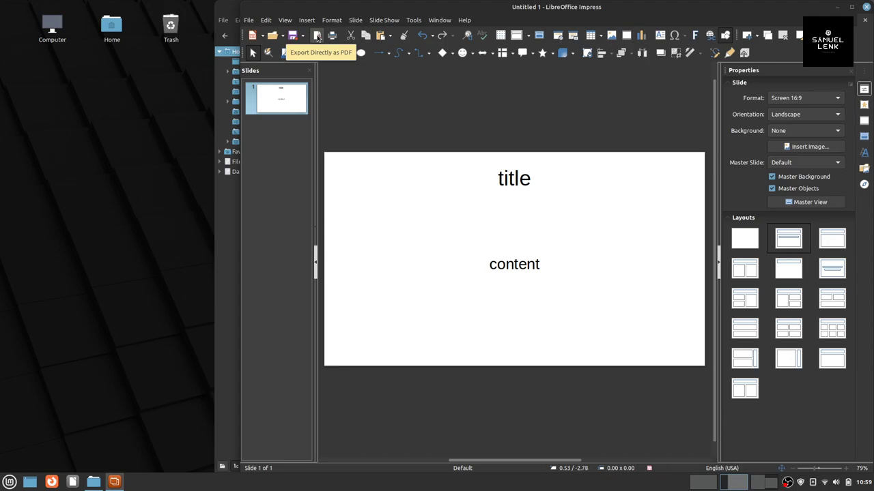
click(316, 37)
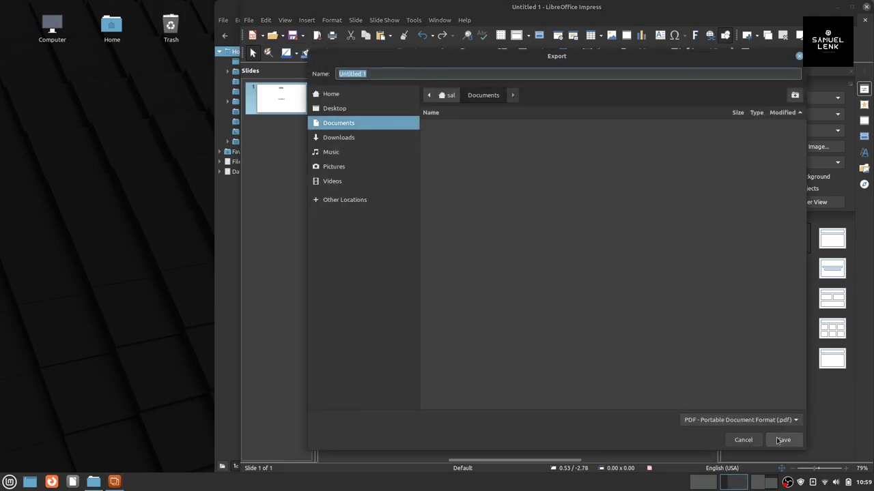
click(779, 441)
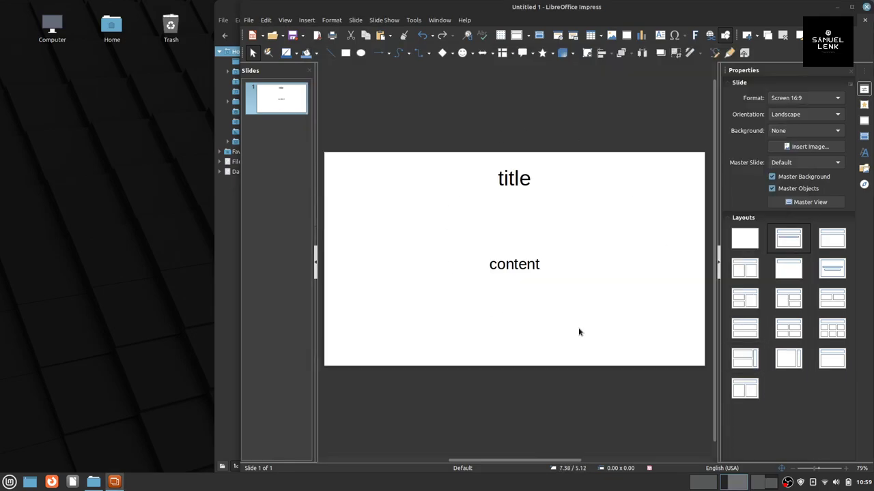
- Open Untitled 1.pdf from the Documents folder to check the exported slide, close it and return to the presentation
click(96, 482)
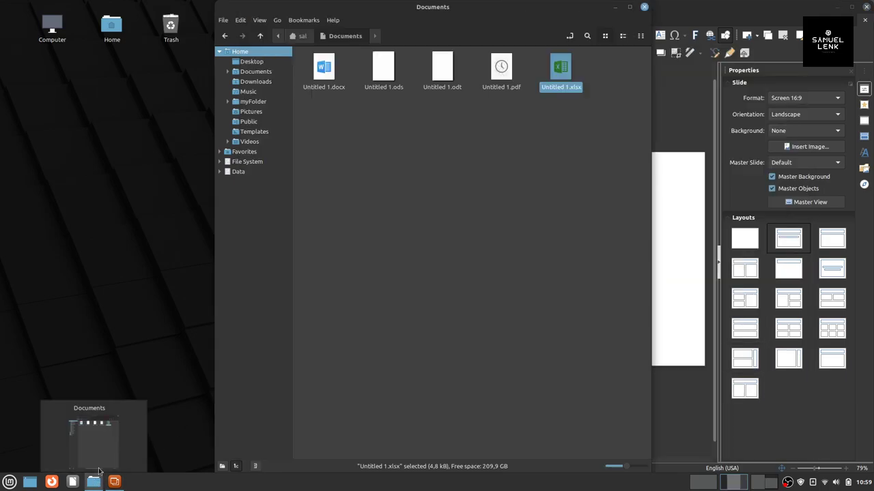
click(456, 226)
double_click(500, 74)
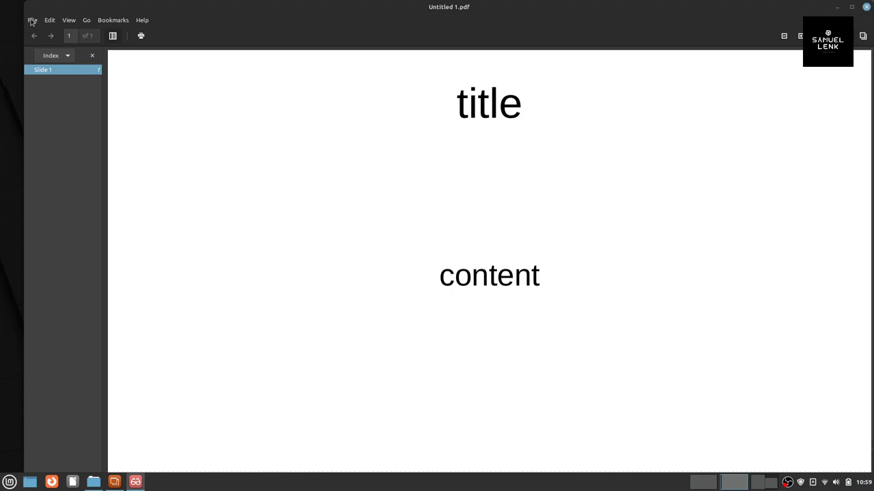
click(866, 7)
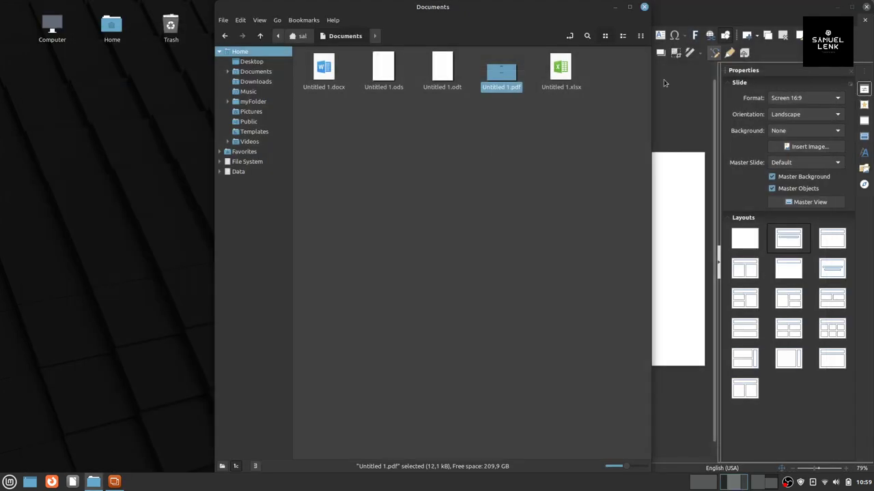
click(381, 264)
click(684, 129)
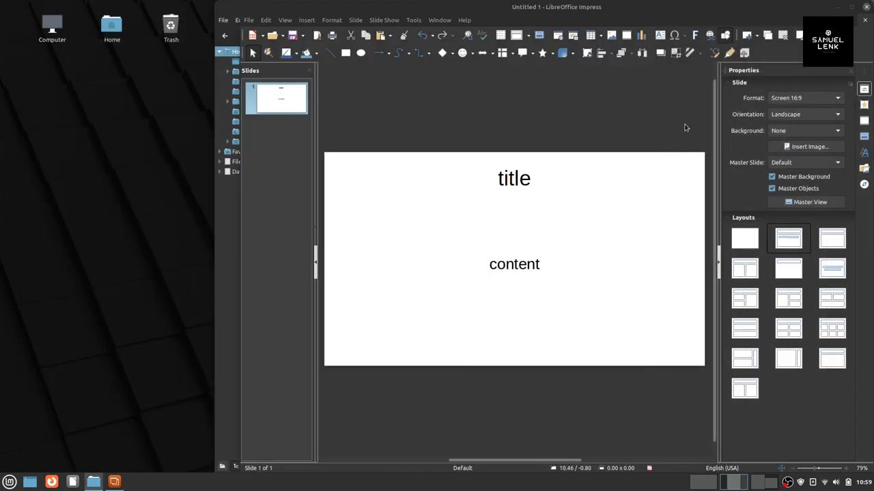
- Examine the presentation's print settings with Print to File chosen as the printer, and leave without printing
click(250, 21)
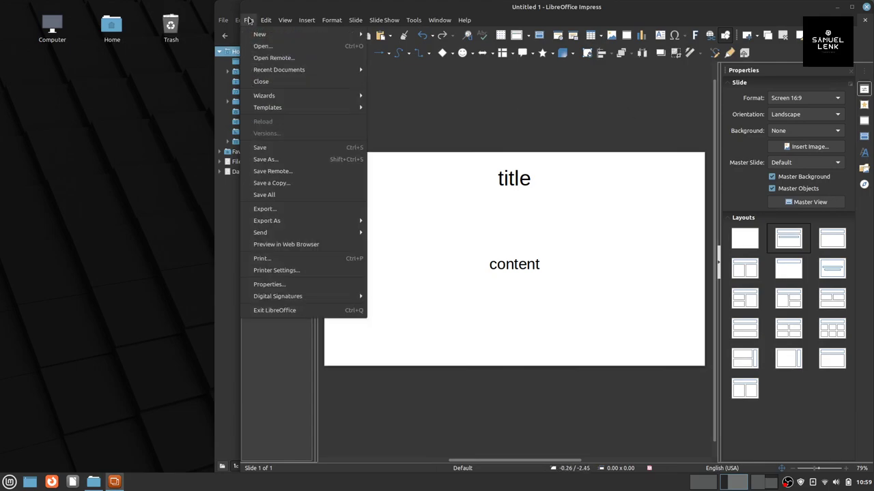
click(276, 262)
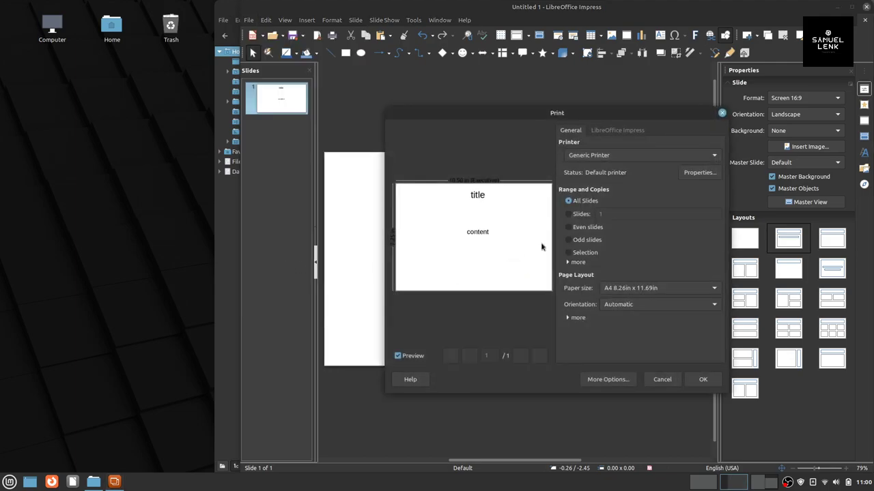
click(612, 158)
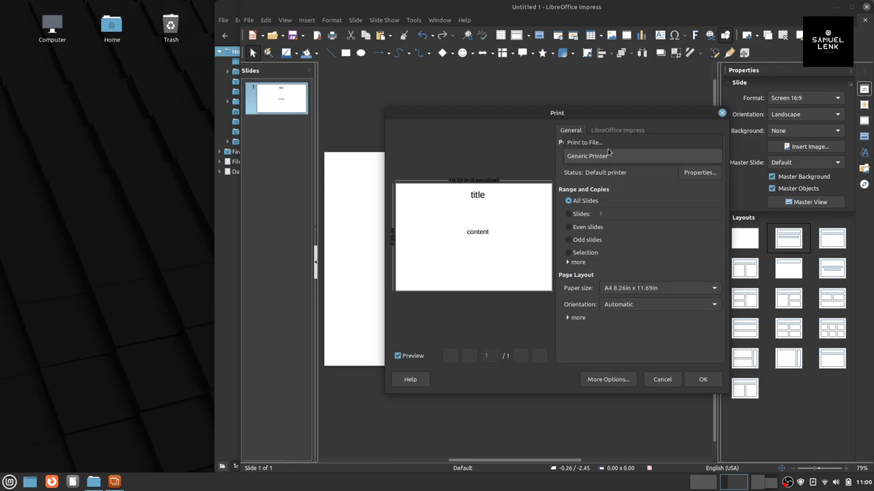
click(603, 146)
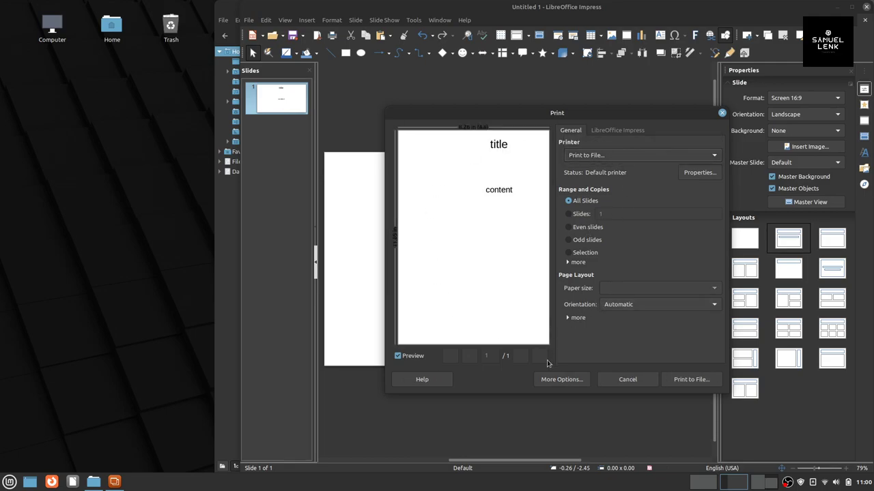
click(627, 379)
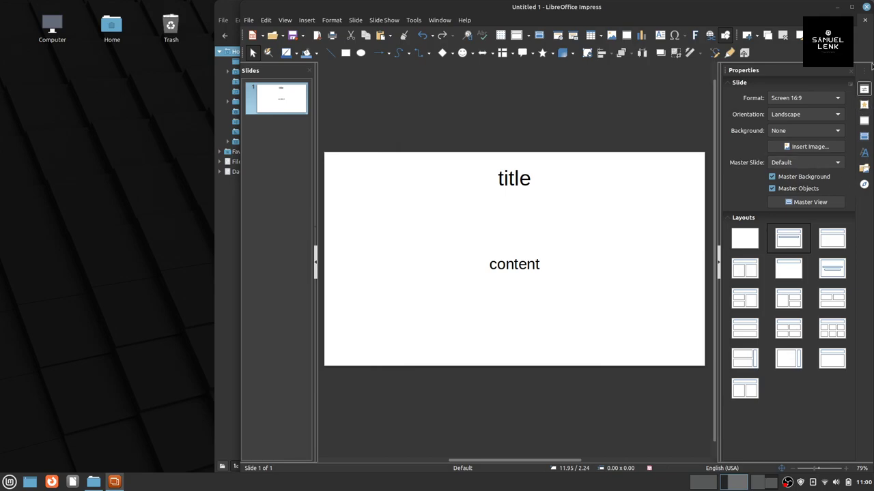
- Close the presentation without saving its changes and close the Documents folder window
click(866, 7)
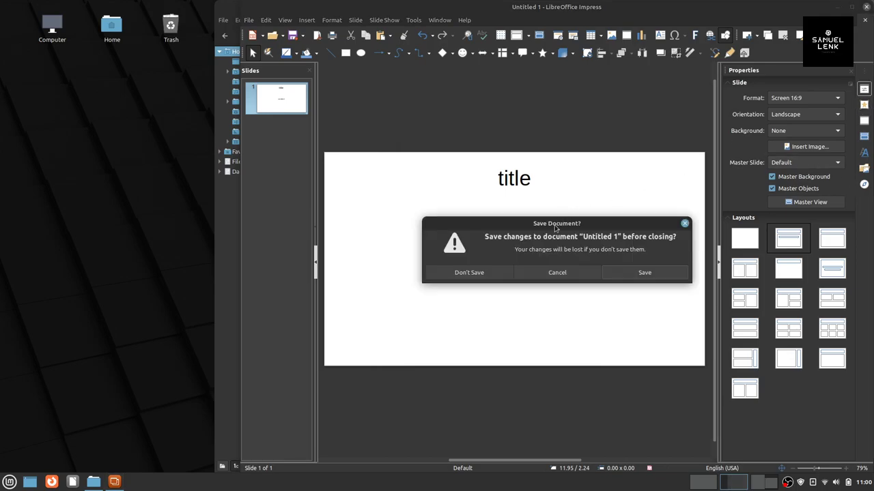
click(479, 273)
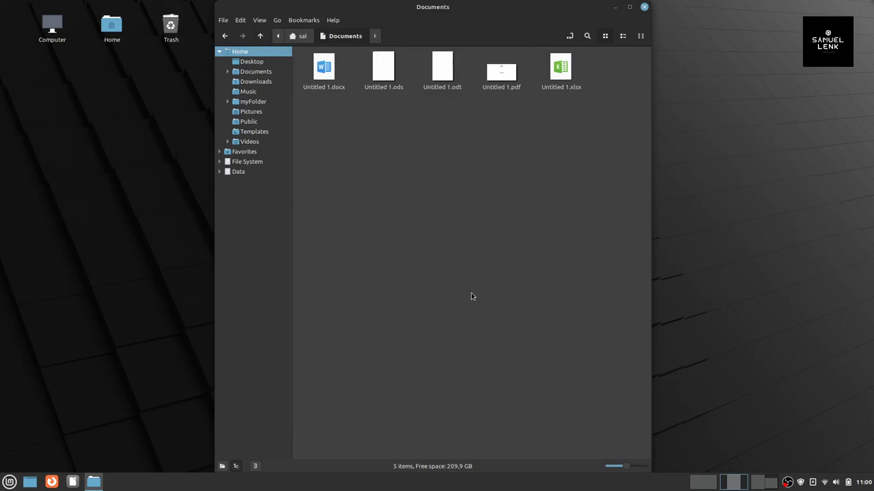
click(644, 7)
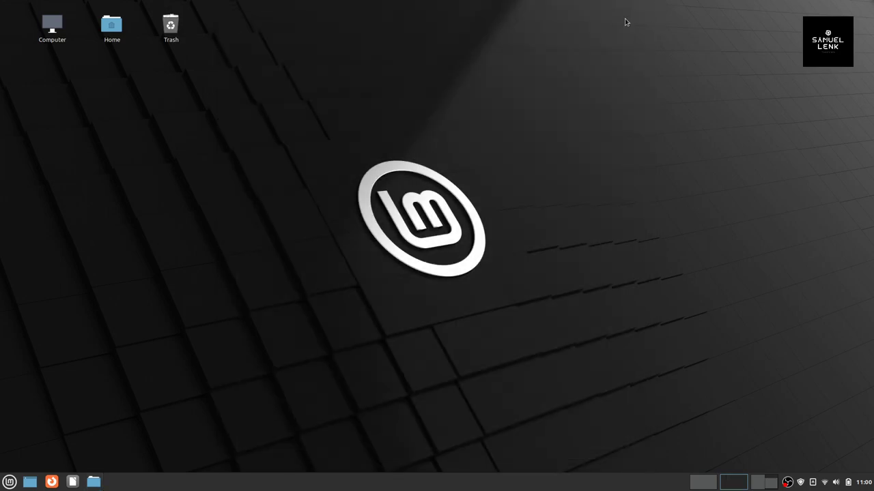